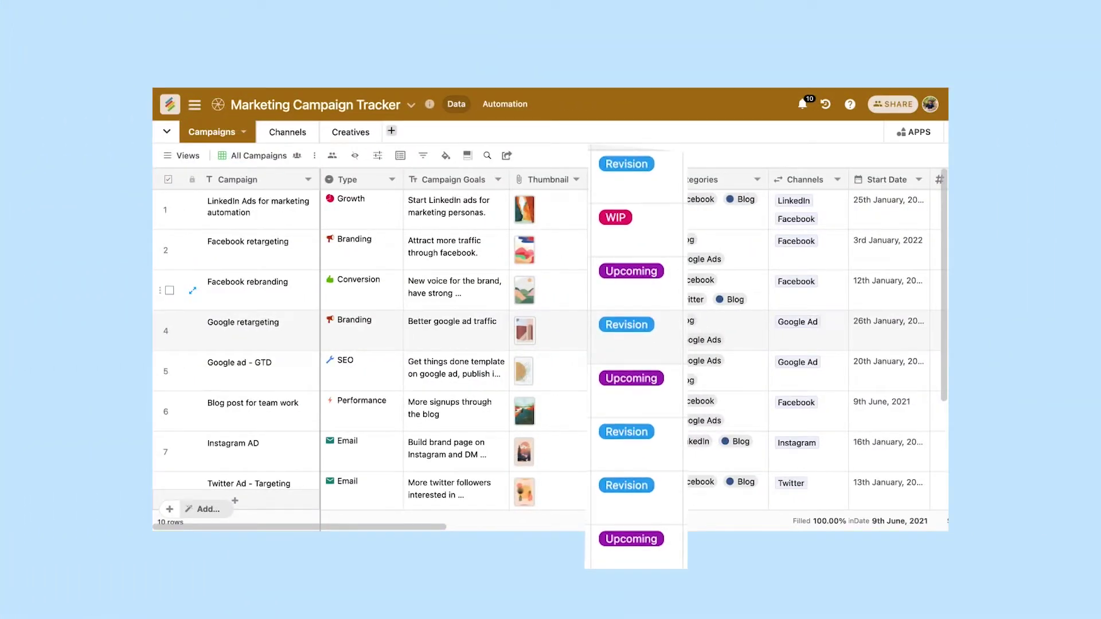
Step: Mark the third campaign Live and set Task 13's status to Done in Activities
click(641, 387)
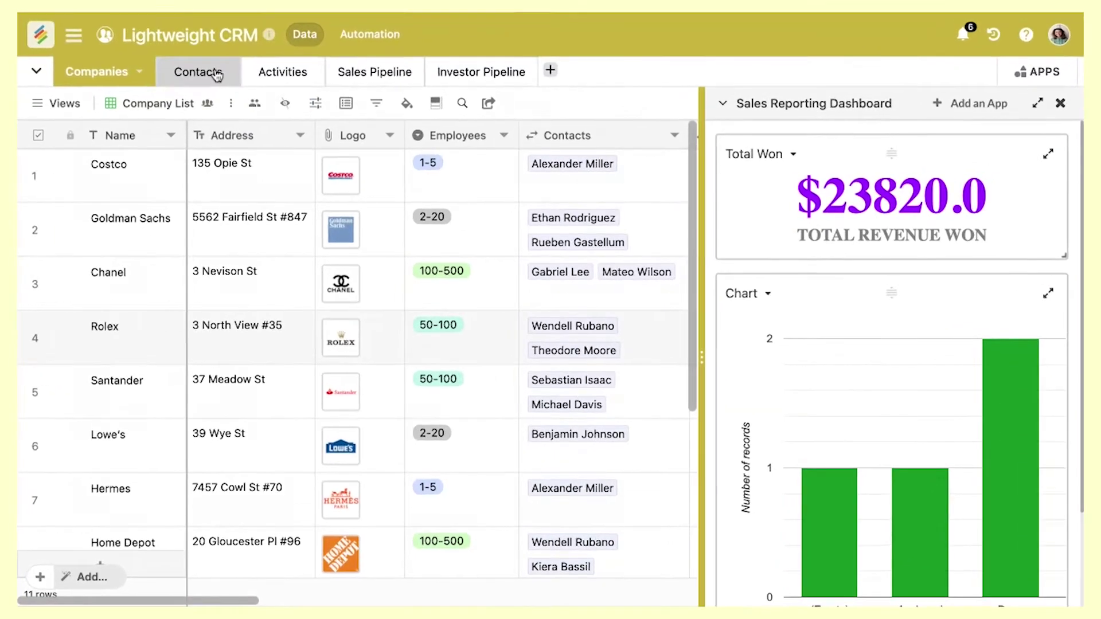
click(249, 106)
click(304, 110)
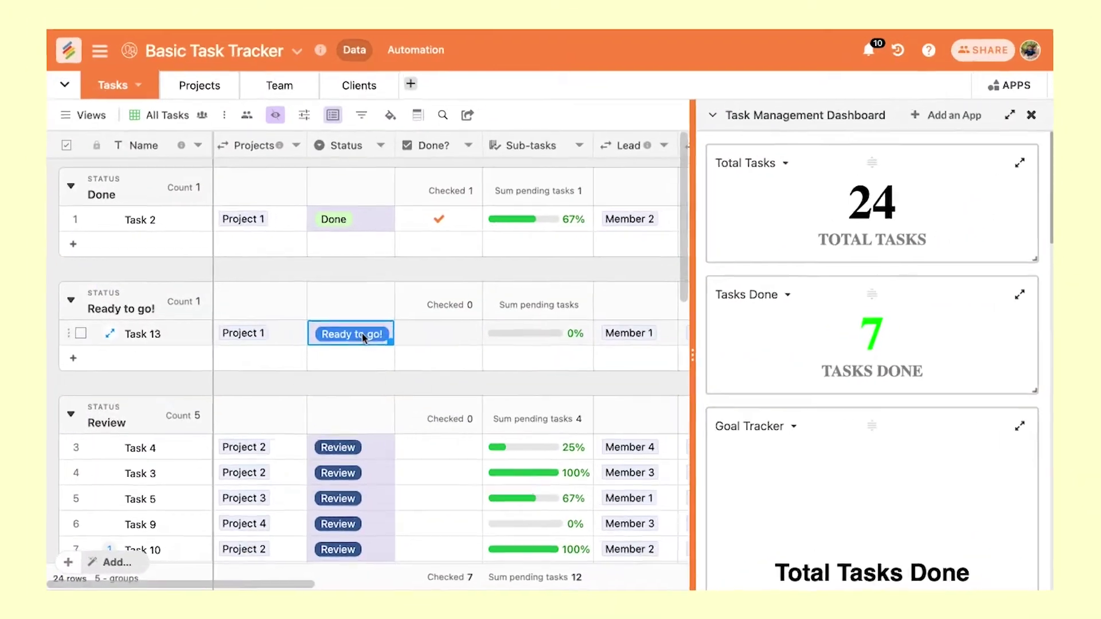
click(362, 338)
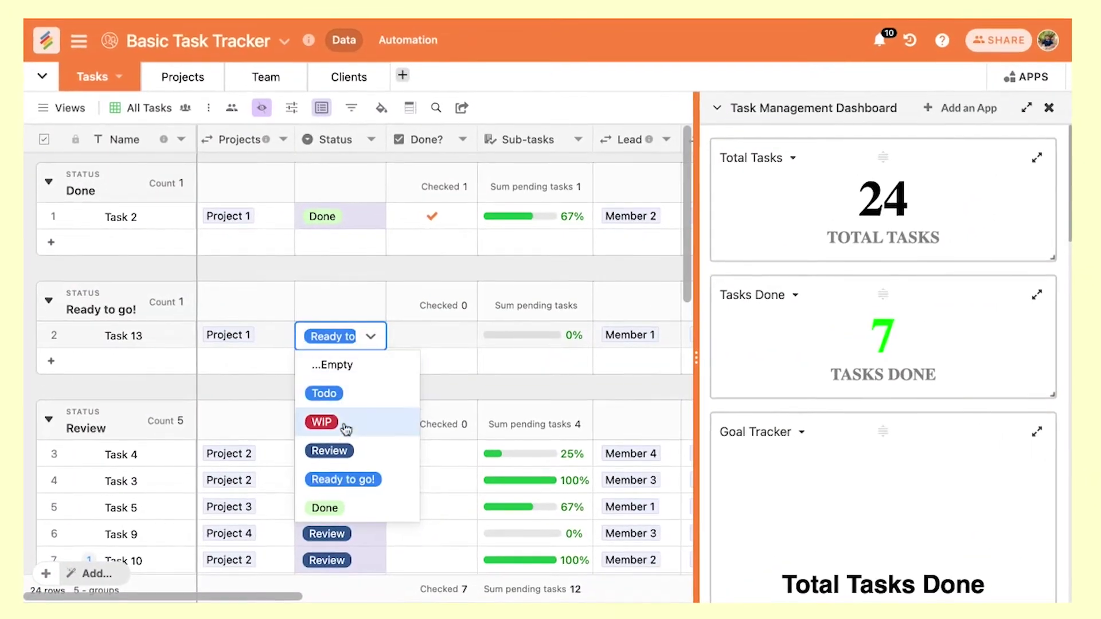
click(359, 508)
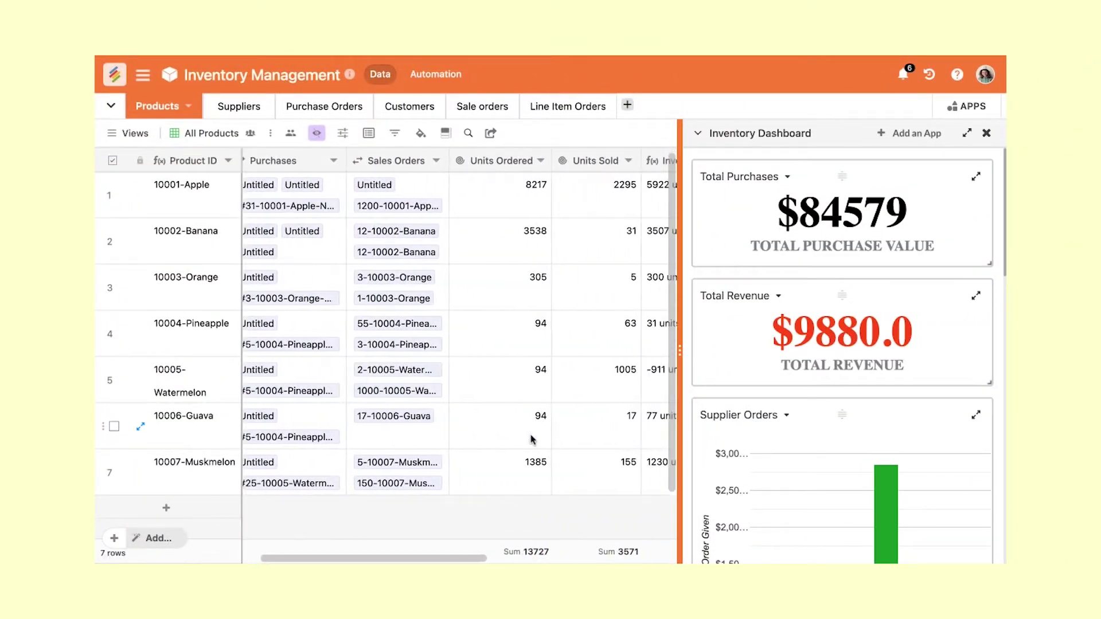
scroll(531, 440, right, 5)
scroll(516, 435, right, 1)
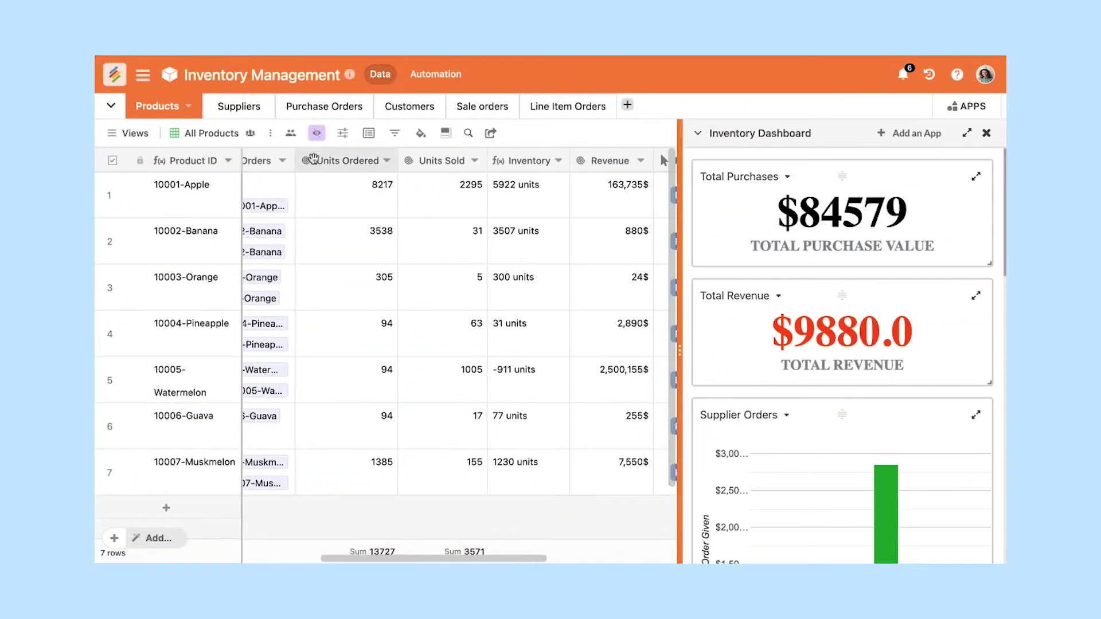
Step: Browse the Purchase Orders and Sale orders tables
click(338, 110)
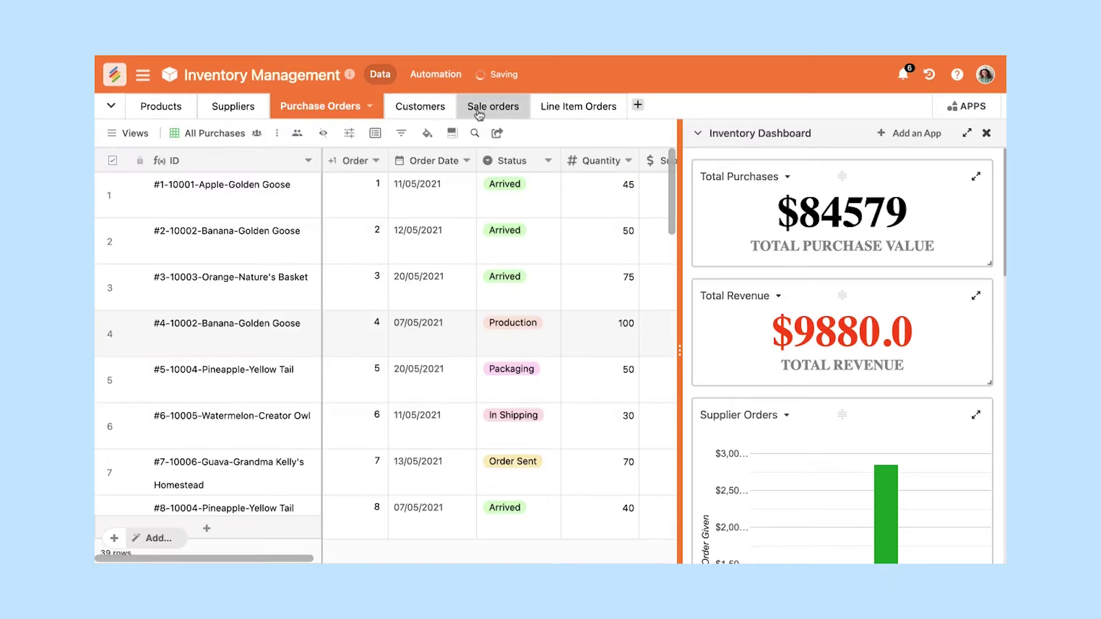
click(477, 110)
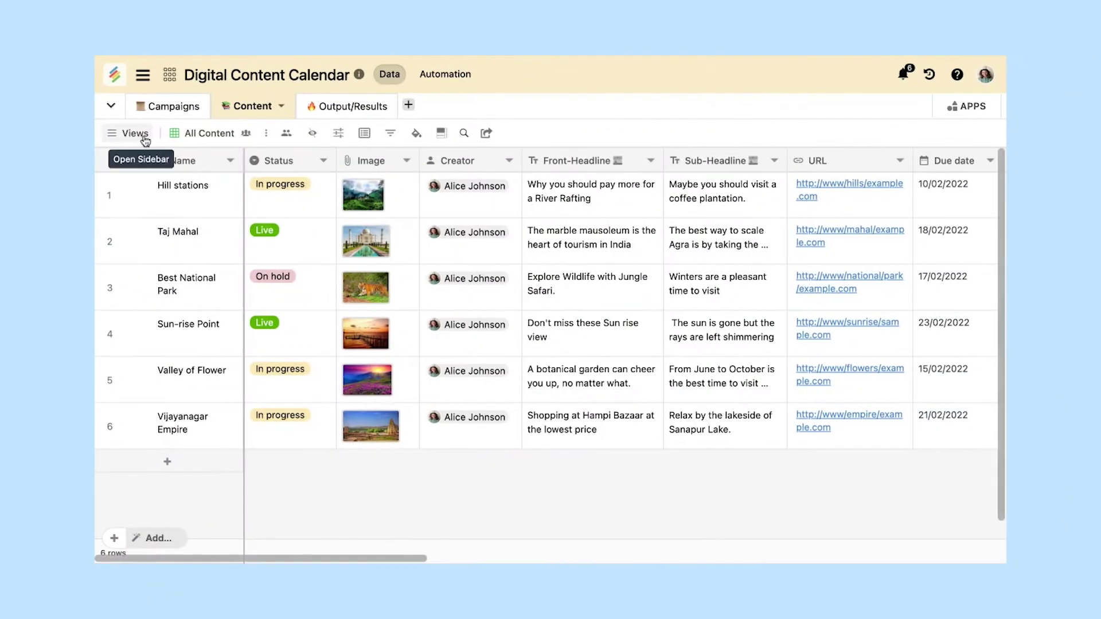
Step: Show the Content Calendar view and mark the New Wireless Headphone feature Completed
click(137, 135)
click(183, 219)
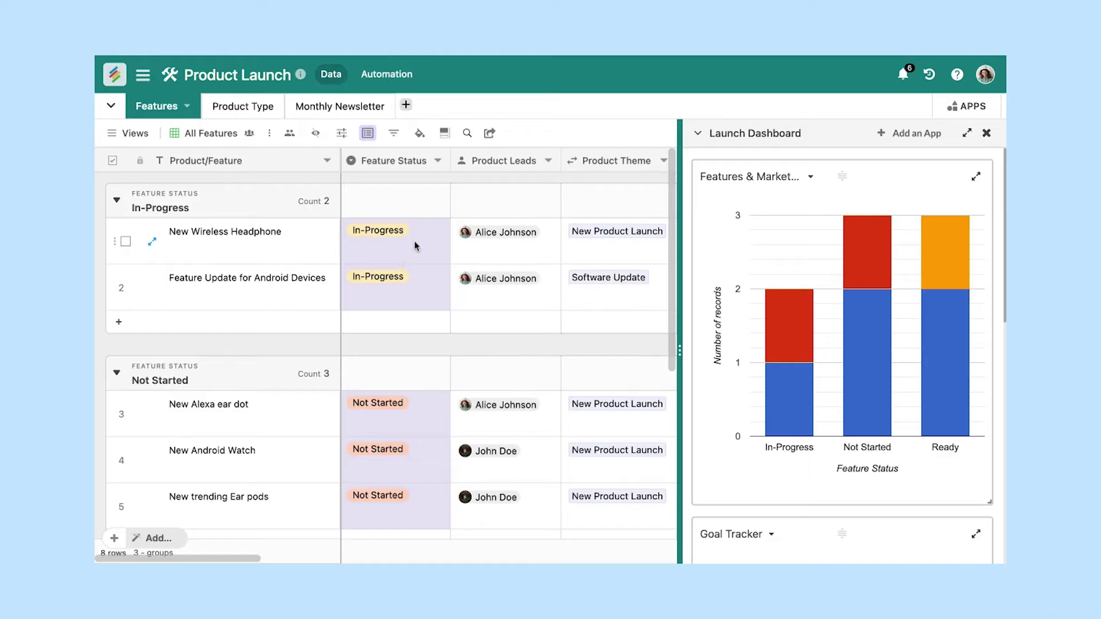
click(414, 246)
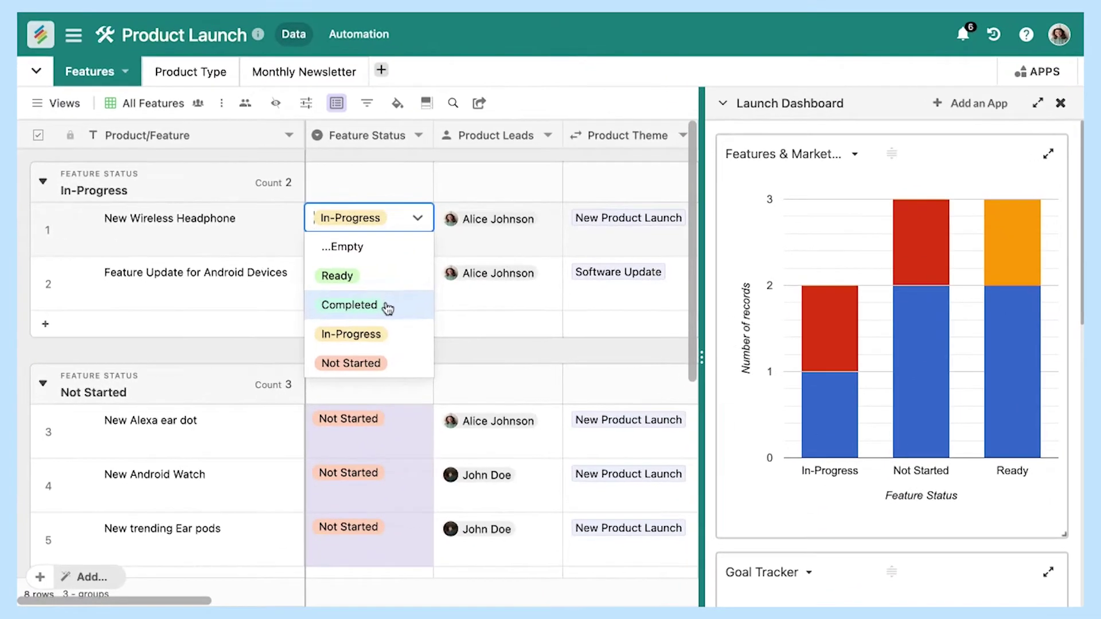
click(386, 306)
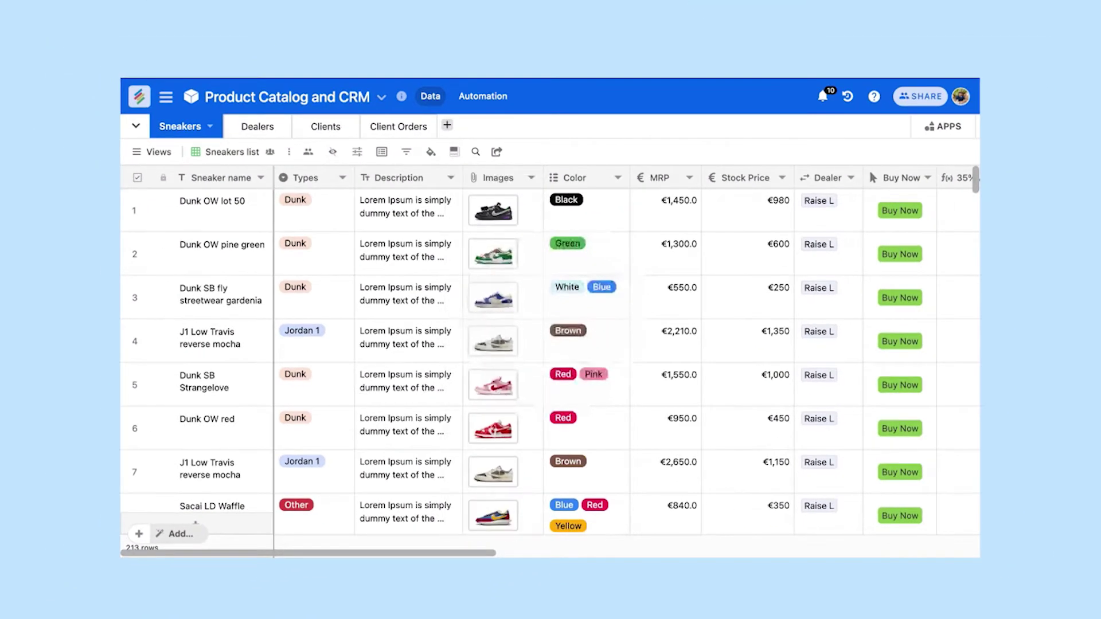
Step: Reposition the Buy Now column and start linking a contact to a Sales CRM deal
drag(955, 155, 920, 133)
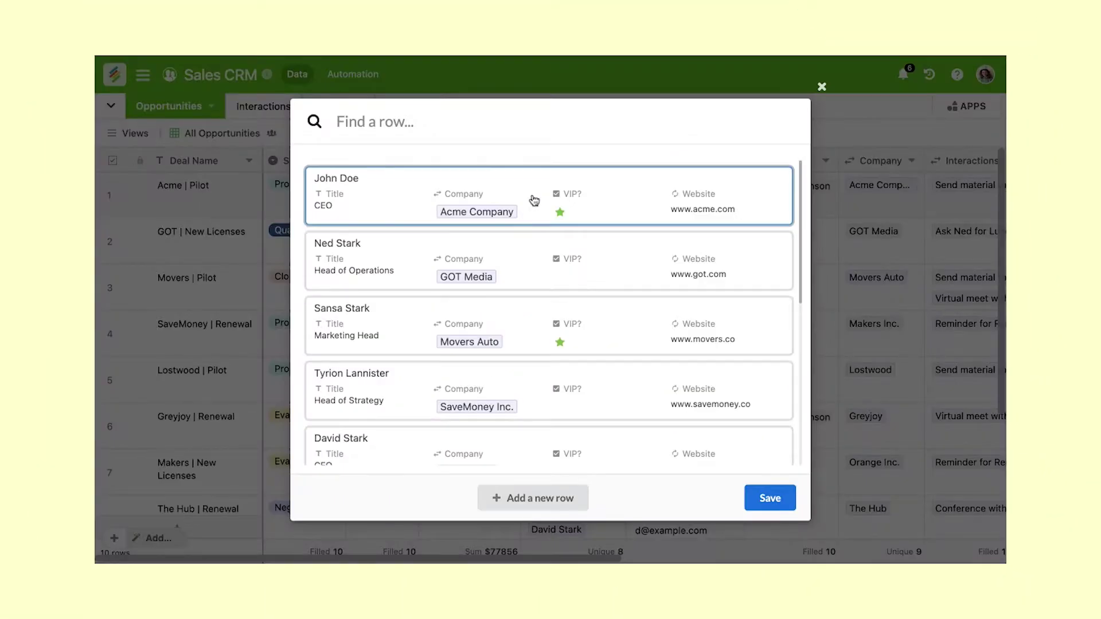
click(533, 199)
Step: Link Ned Stark as the main contact on the GOT | New Licenses deal and save
click(759, 513)
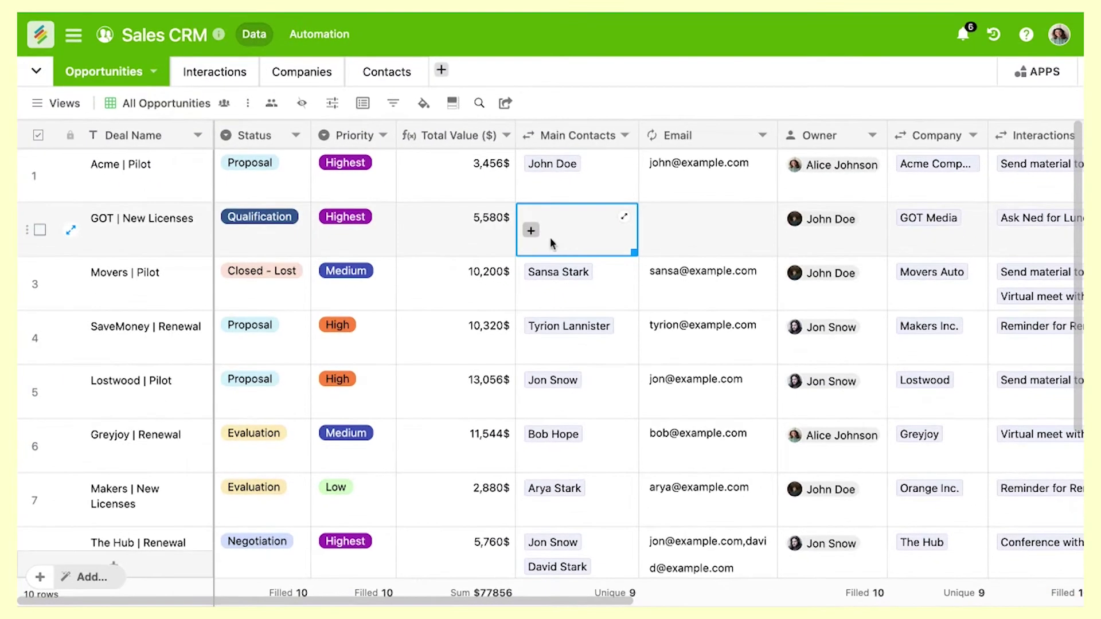
click(531, 233)
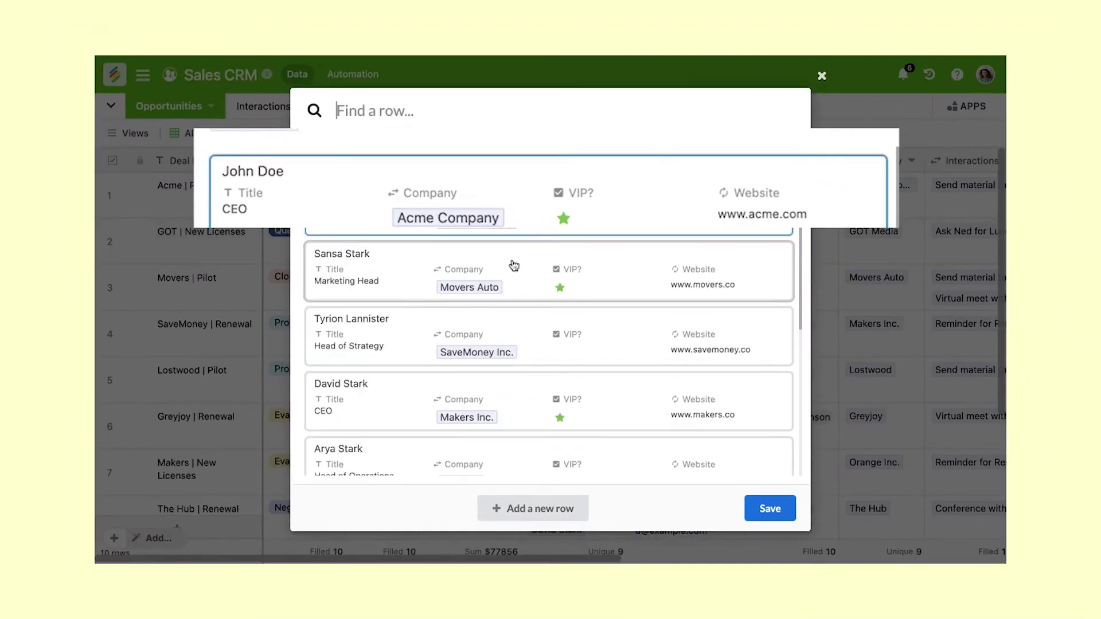
click(766, 508)
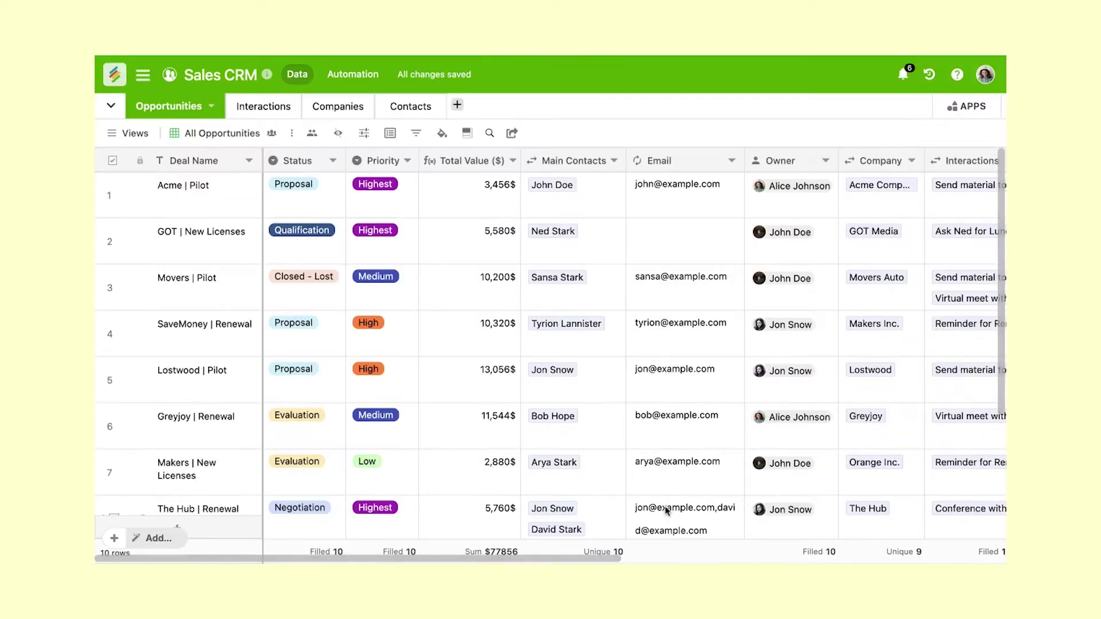
Step: Filter John's View so only opportunities owned by John Doe remain
click(344, 135)
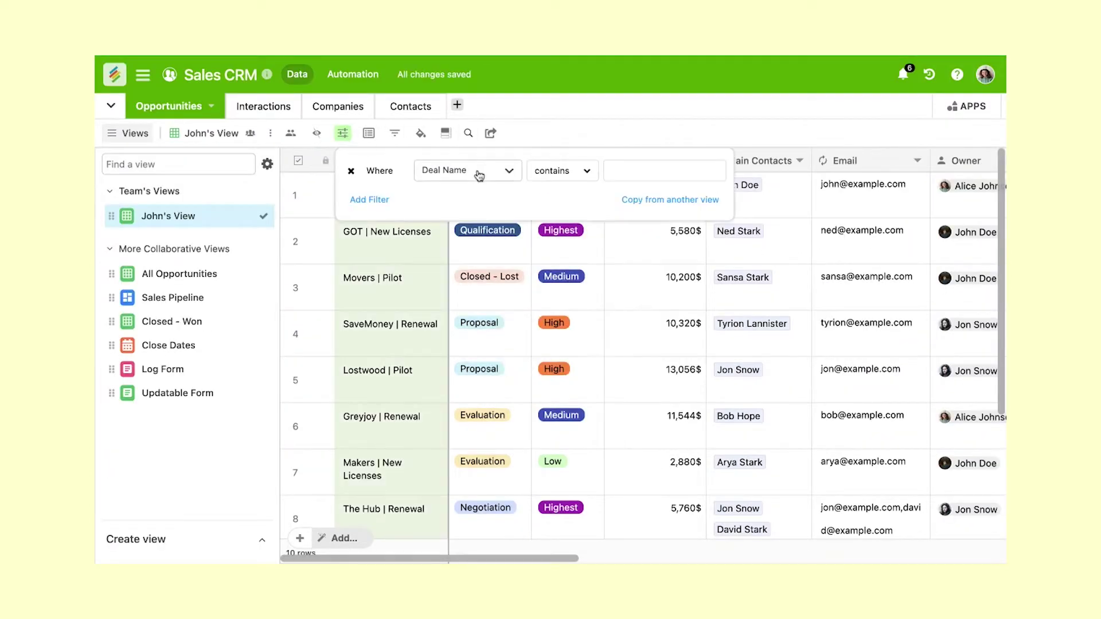
click(471, 172)
click(464, 352)
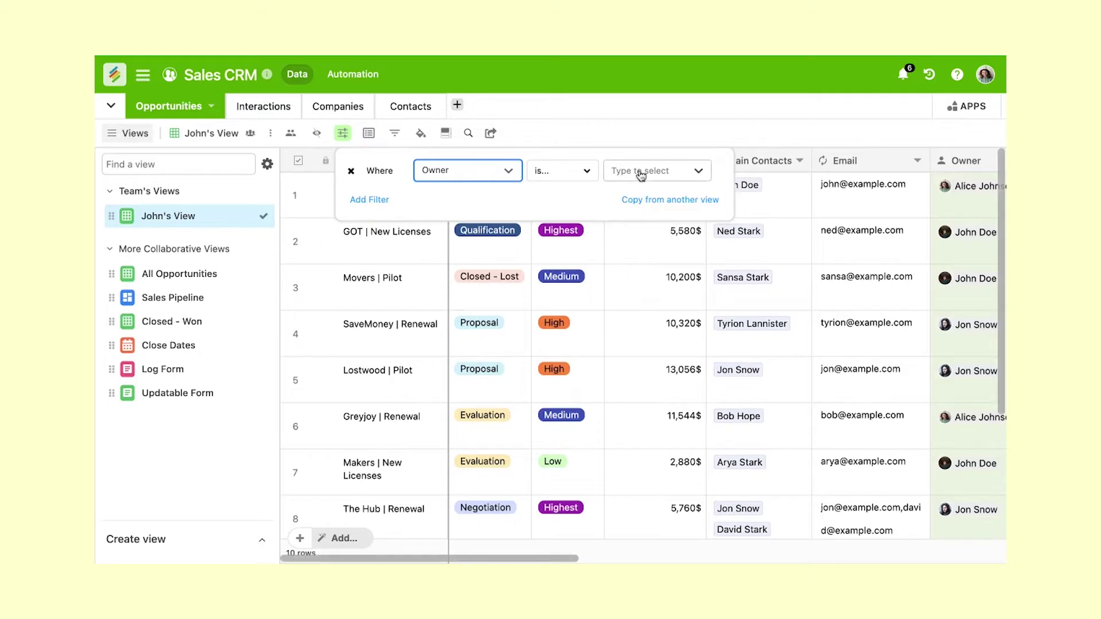
click(641, 172)
click(663, 307)
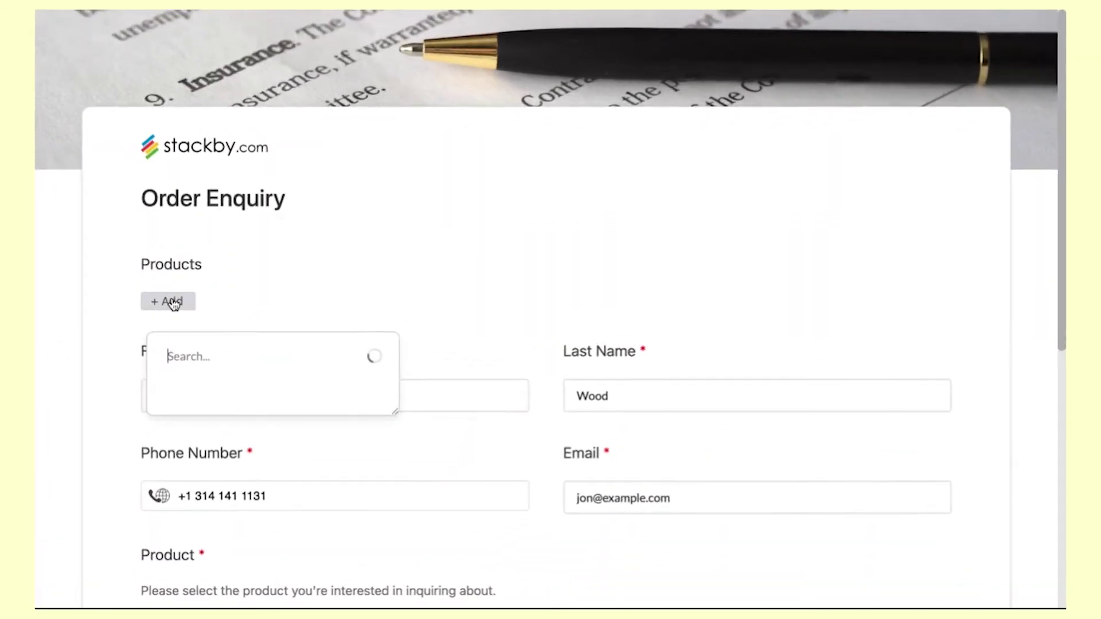
Step: Add Chaise Sofa to the order enquiry form's Products and save
click(292, 396)
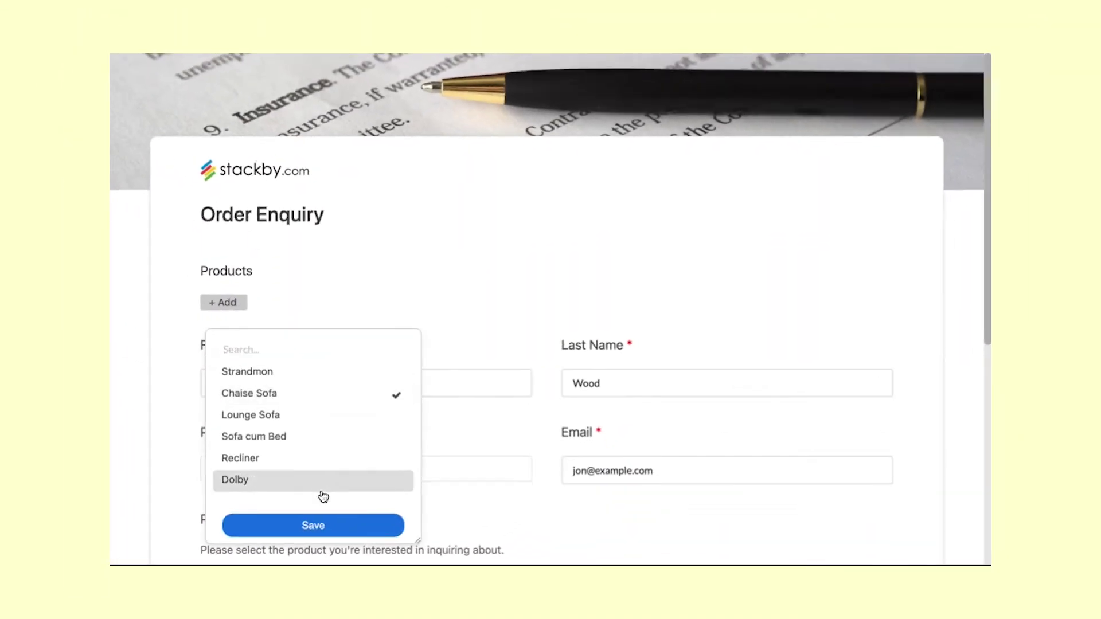
click(319, 526)
scroll(465, 415, down, 5)
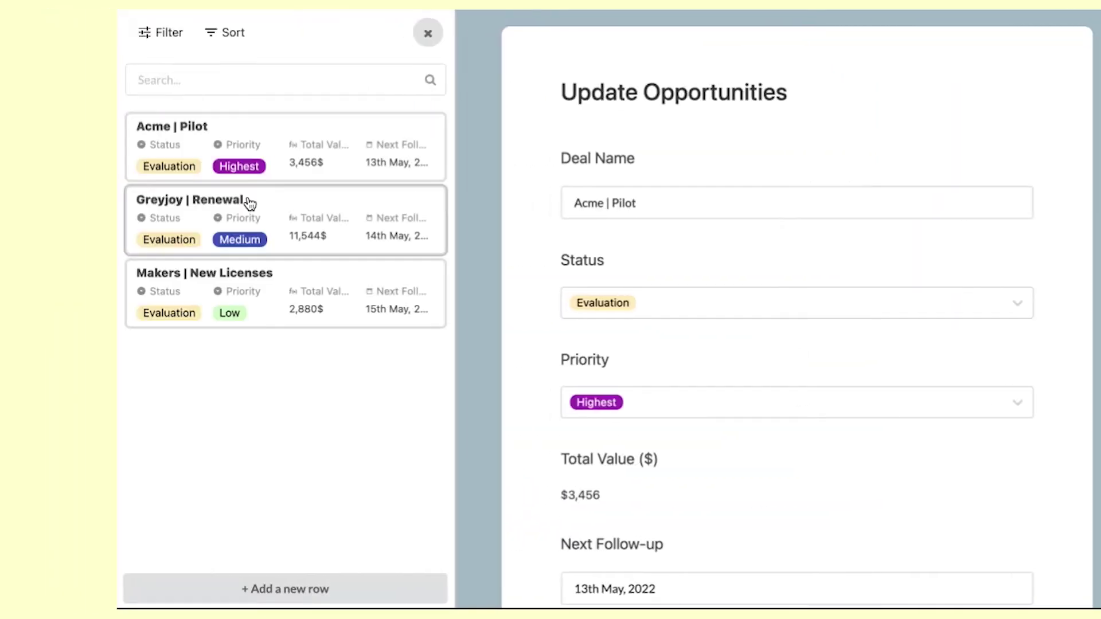
Step: Load Greyjoy | Renewal into the Update Opportunities form and set its status to Closed - Won
click(246, 204)
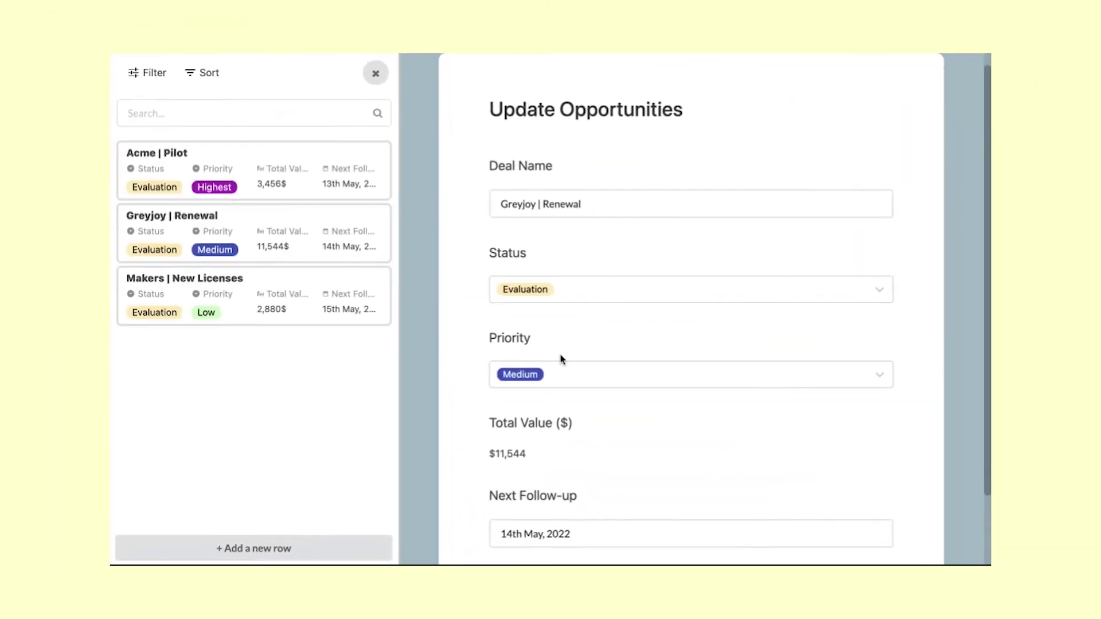
click(545, 290)
click(559, 439)
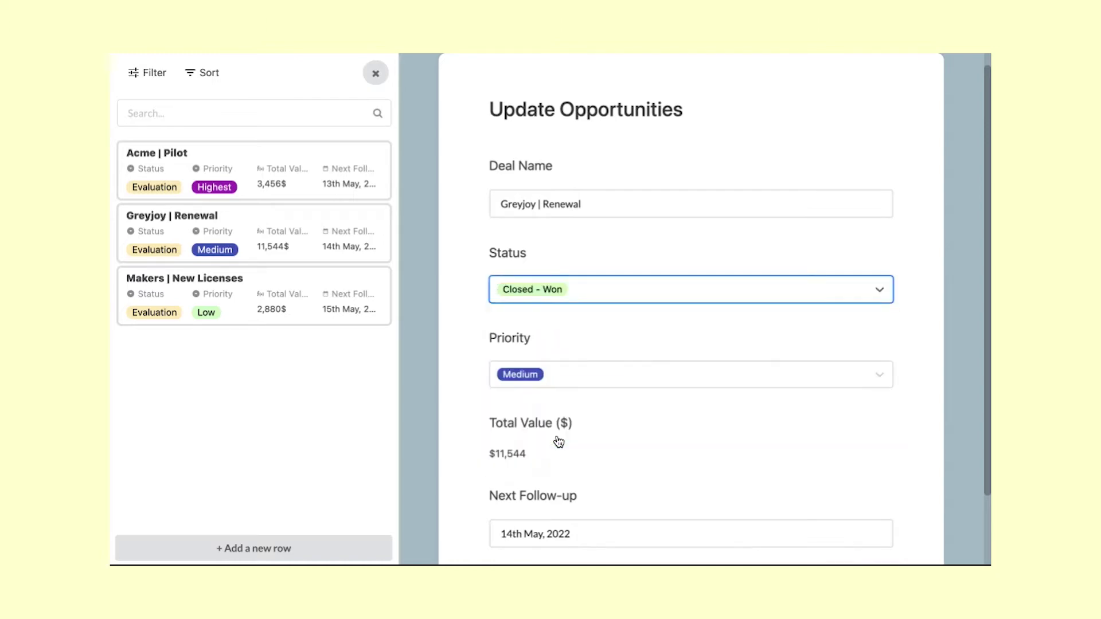
scroll(605, 391, down, 2)
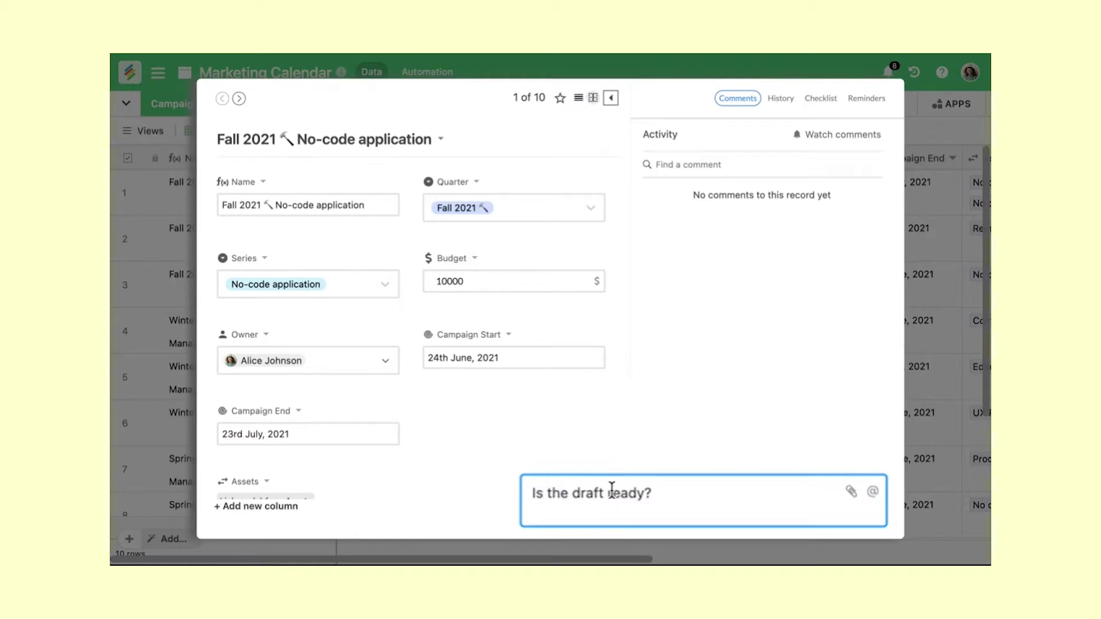
Step: Post the campaign comment and check off Pass to Production in the record's checklist
key(Return)
key(Return)
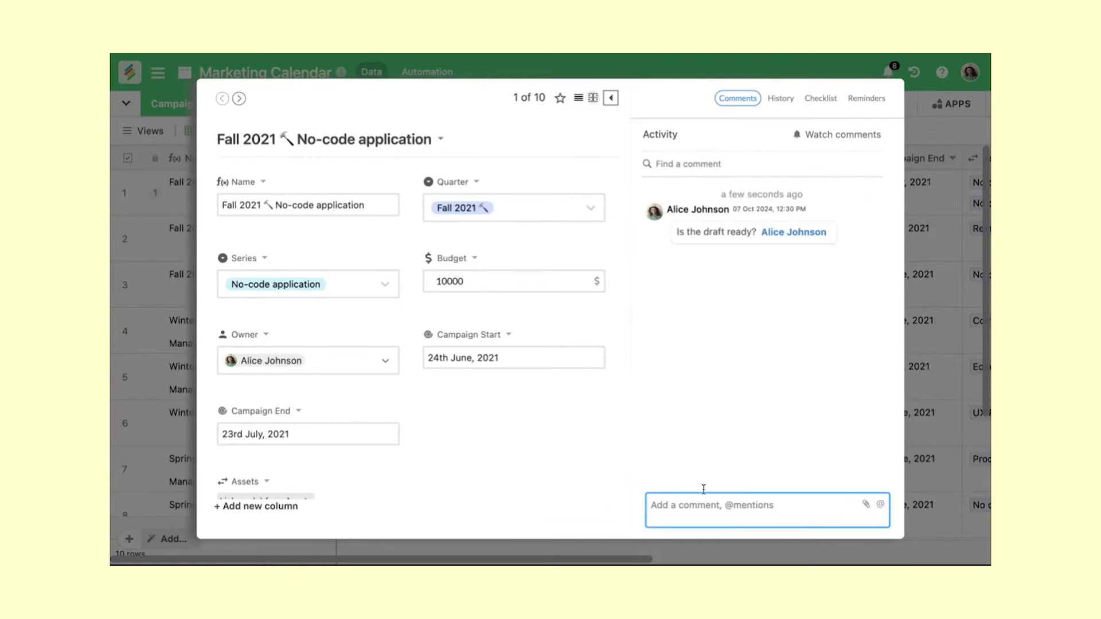
click(814, 99)
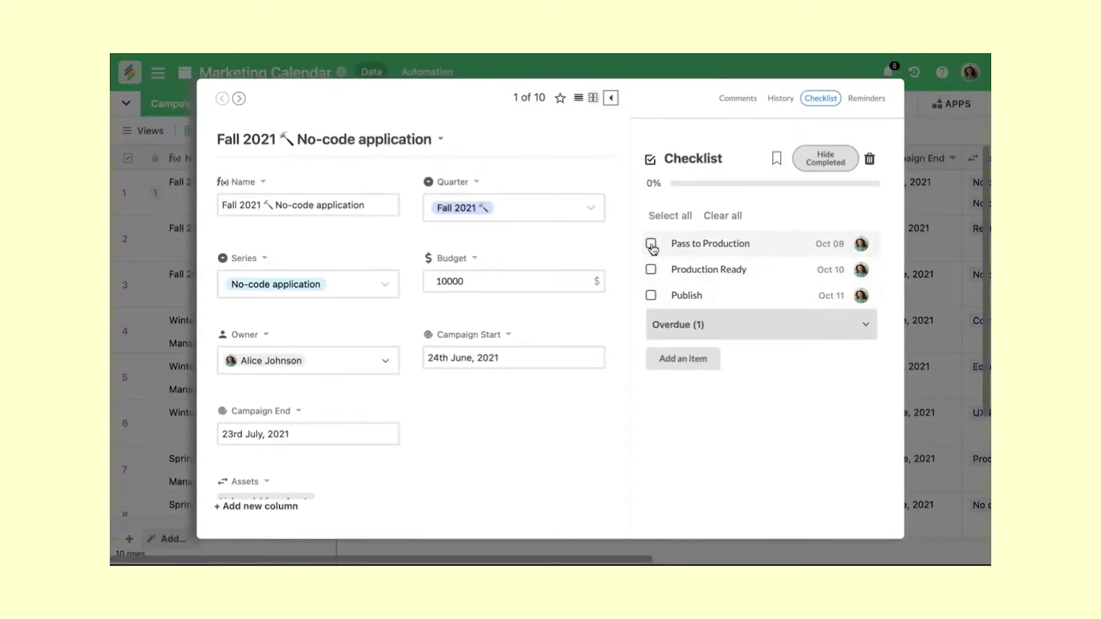
click(651, 245)
click(694, 332)
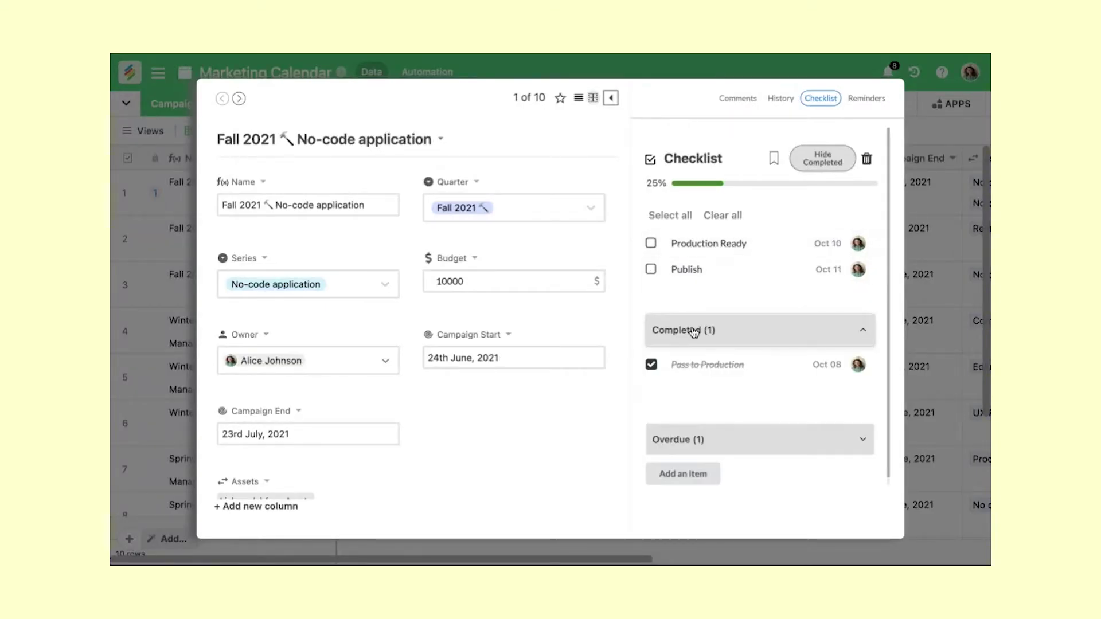
click(694, 332)
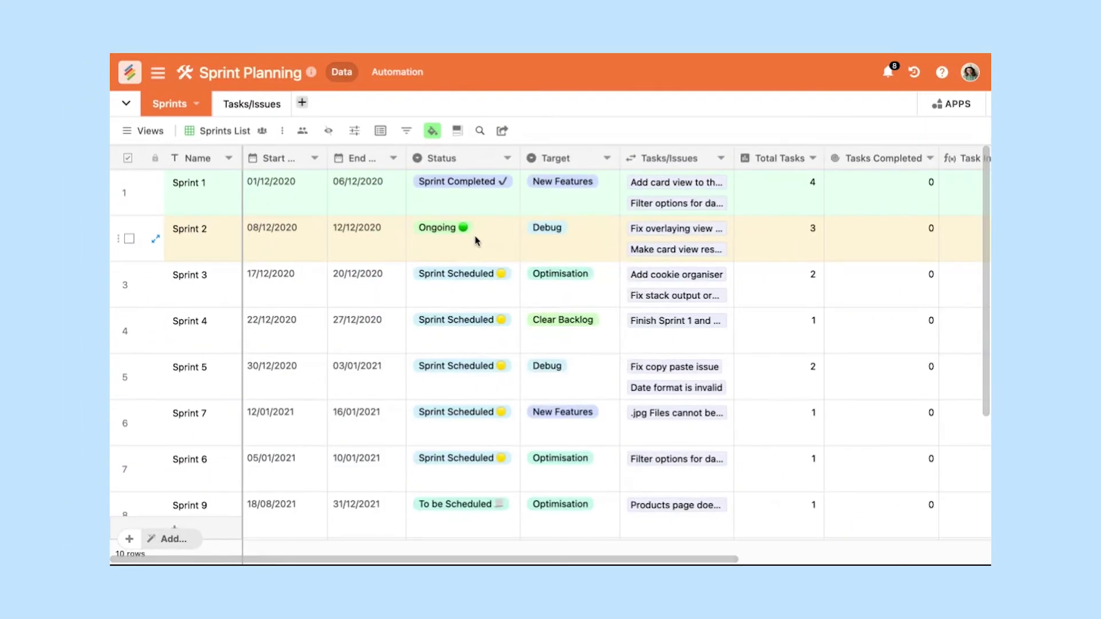
Step: Set Sprint 2 and Sprint 3 to Sprint Completed
click(465, 231)
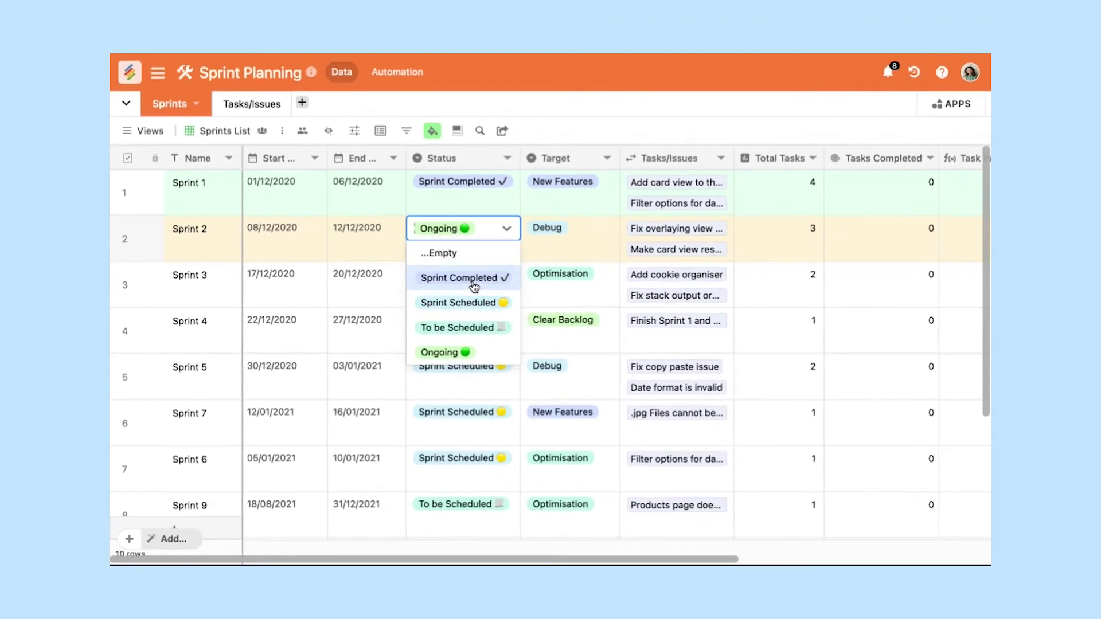
click(473, 287)
click(474, 292)
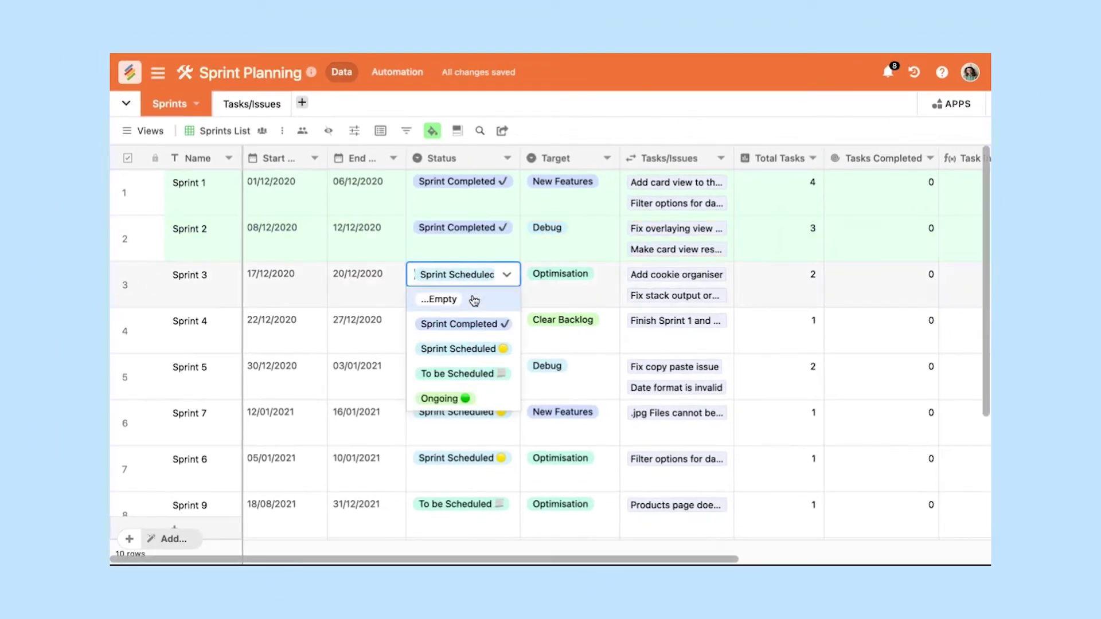
click(477, 326)
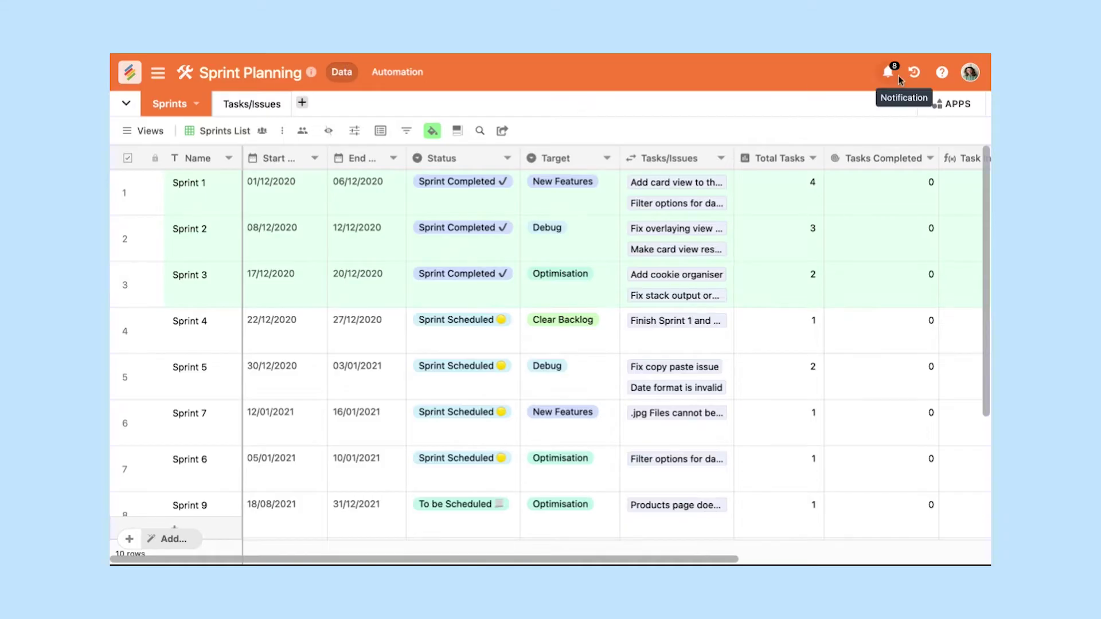
Step: Review the Recycle Bin under History, then bring up the Sprints table options
click(914, 77)
click(796, 159)
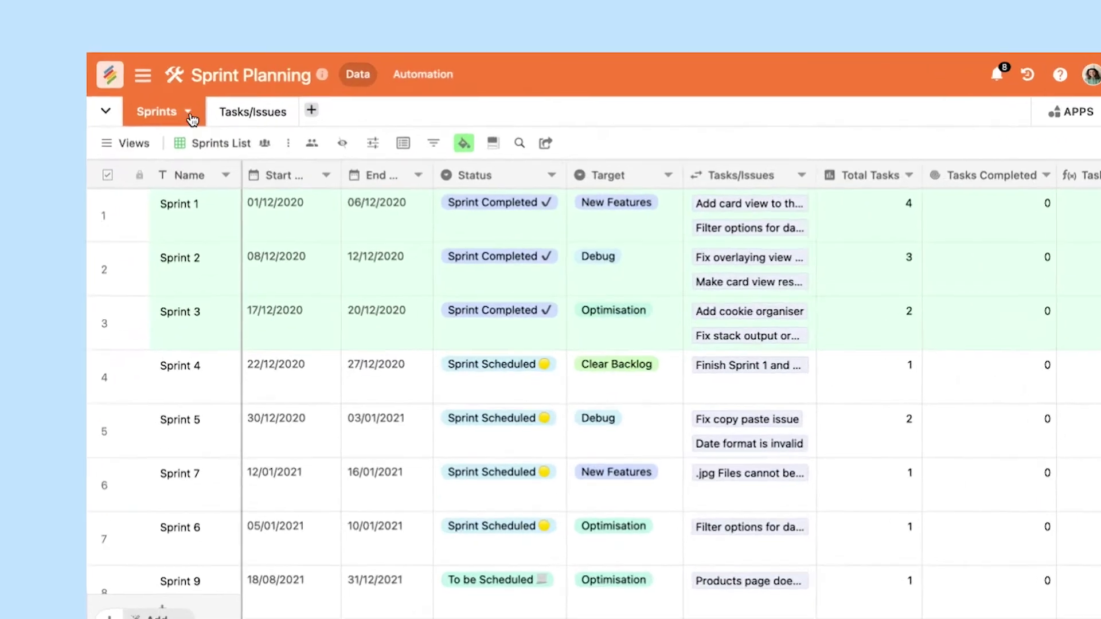
click(197, 103)
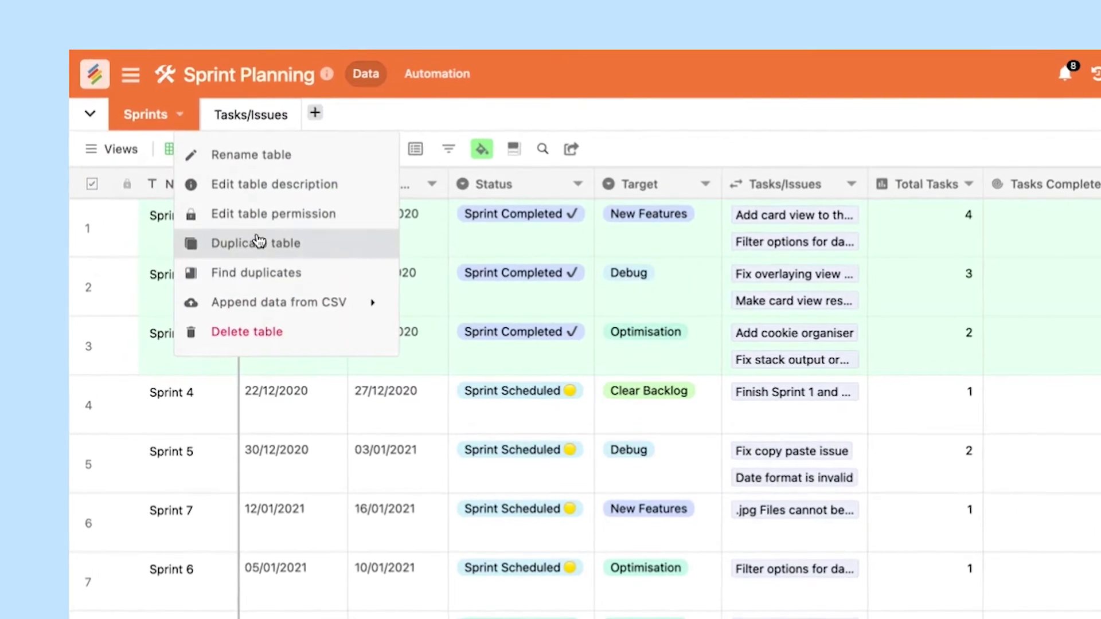
Step: Find duplicate Sprint 3 rows by Name and merge them, keeping record 1 as primary
click(258, 272)
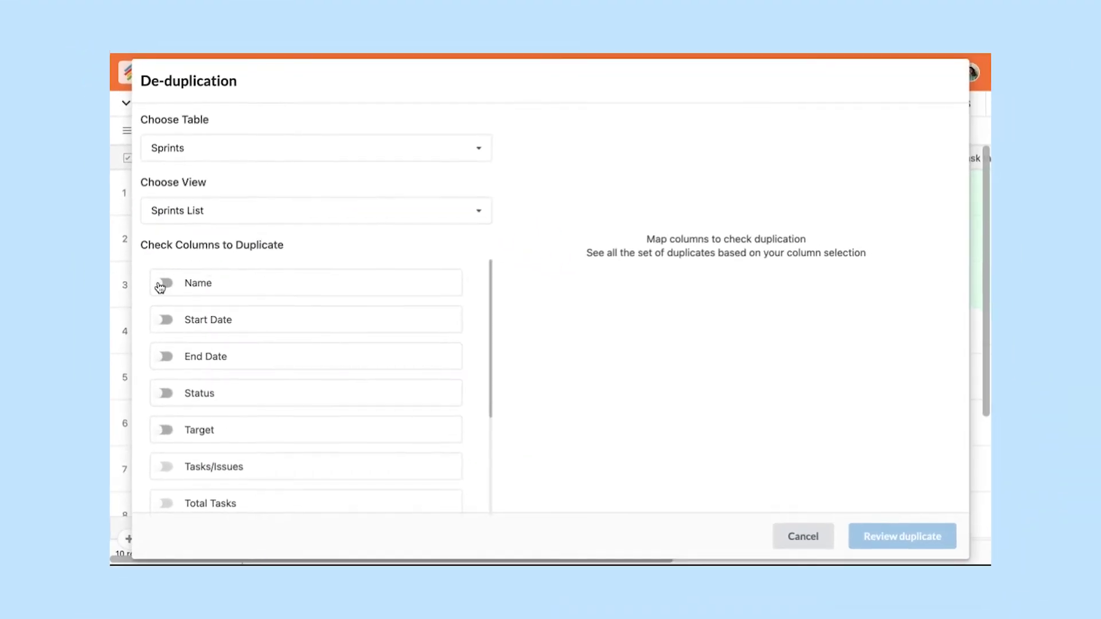
click(160, 286)
click(856, 542)
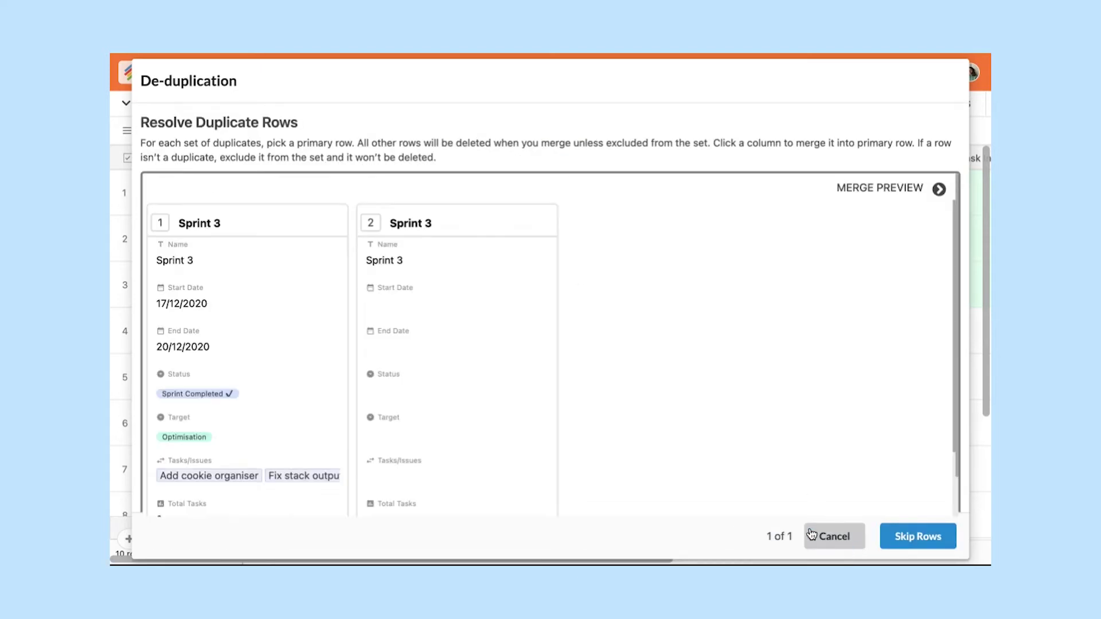
click(303, 335)
click(915, 539)
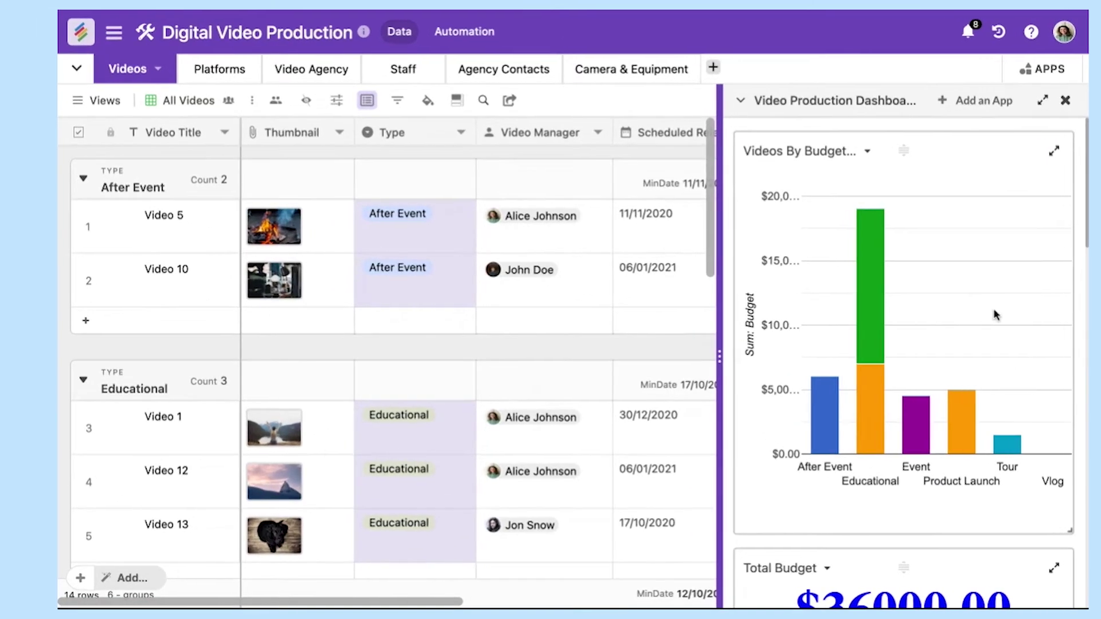
scroll(911, 314, down, 5)
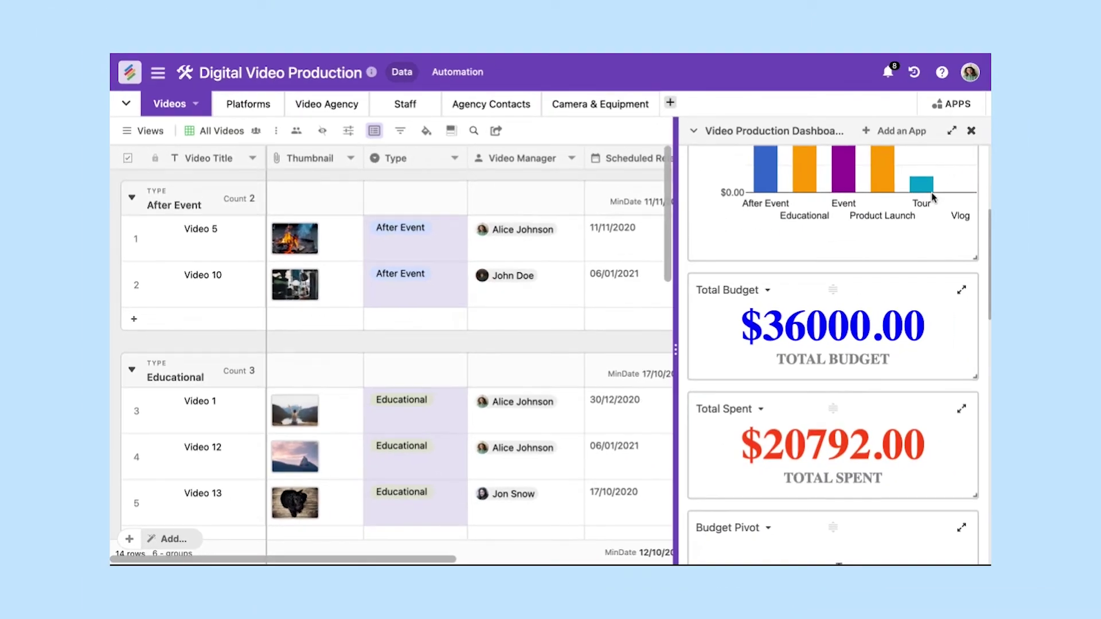
scroll(932, 197, up, 3)
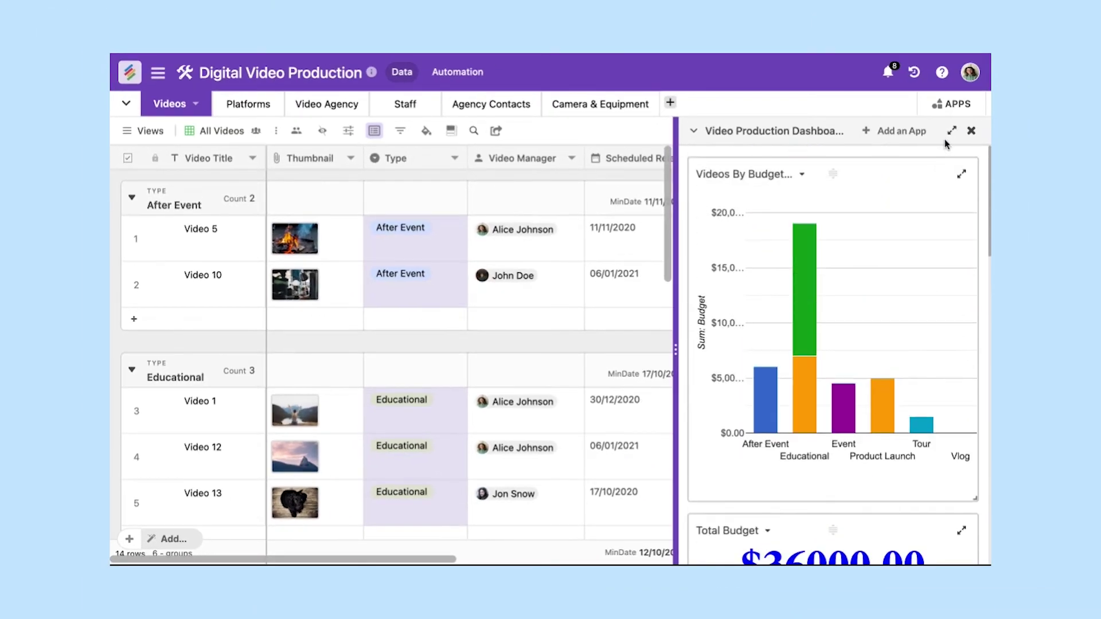
Step: Expand the Video Production Dashboard to fill the whole window
click(953, 132)
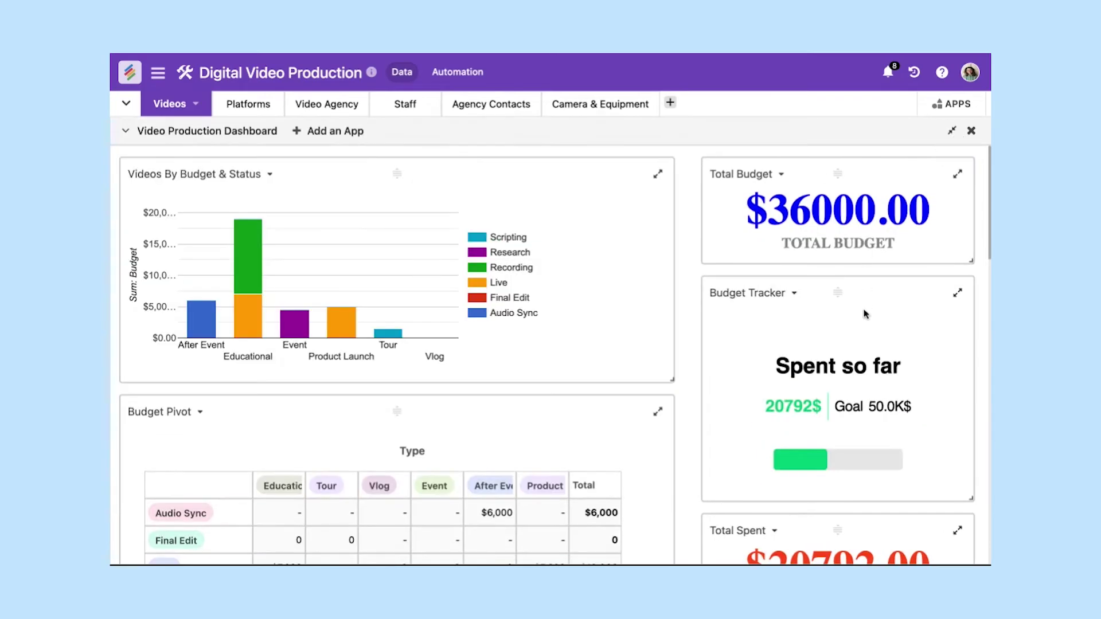
scroll(864, 314, down, 3)
scroll(864, 315, down, 2)
scroll(865, 315, up, 4)
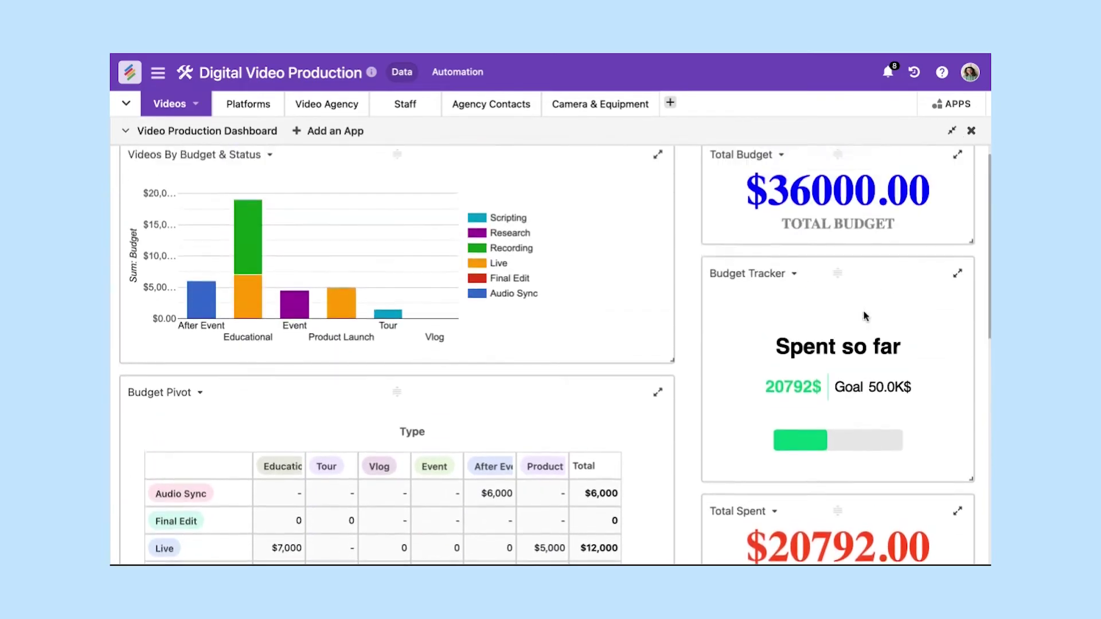
scroll(864, 316, up, 1)
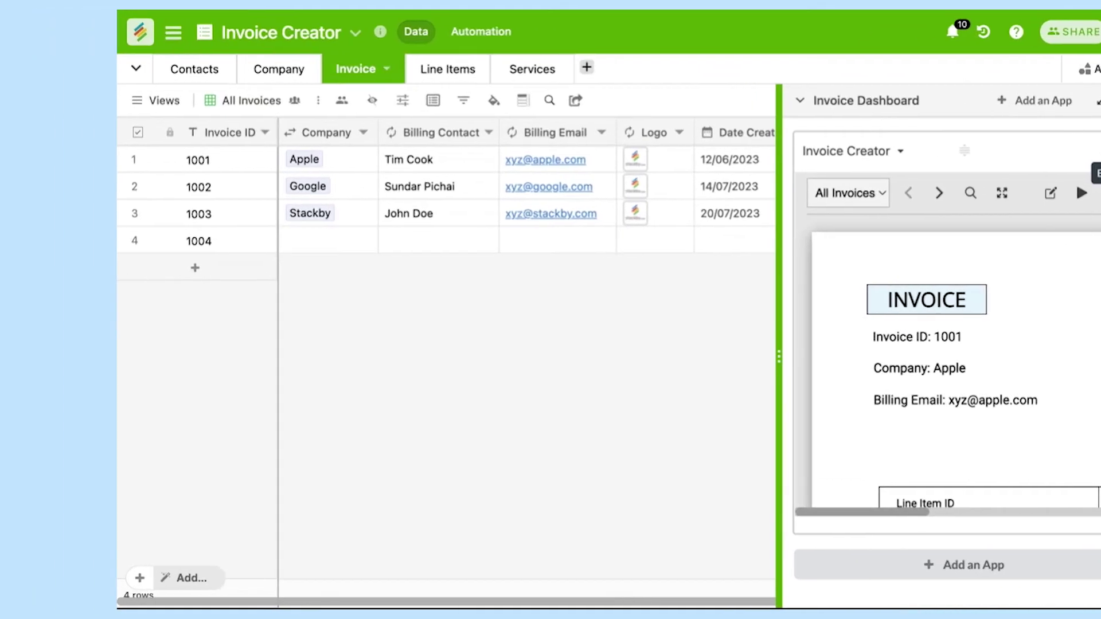
Step: Show invoice 1001 in full view and enter its layout editor
click(1095, 152)
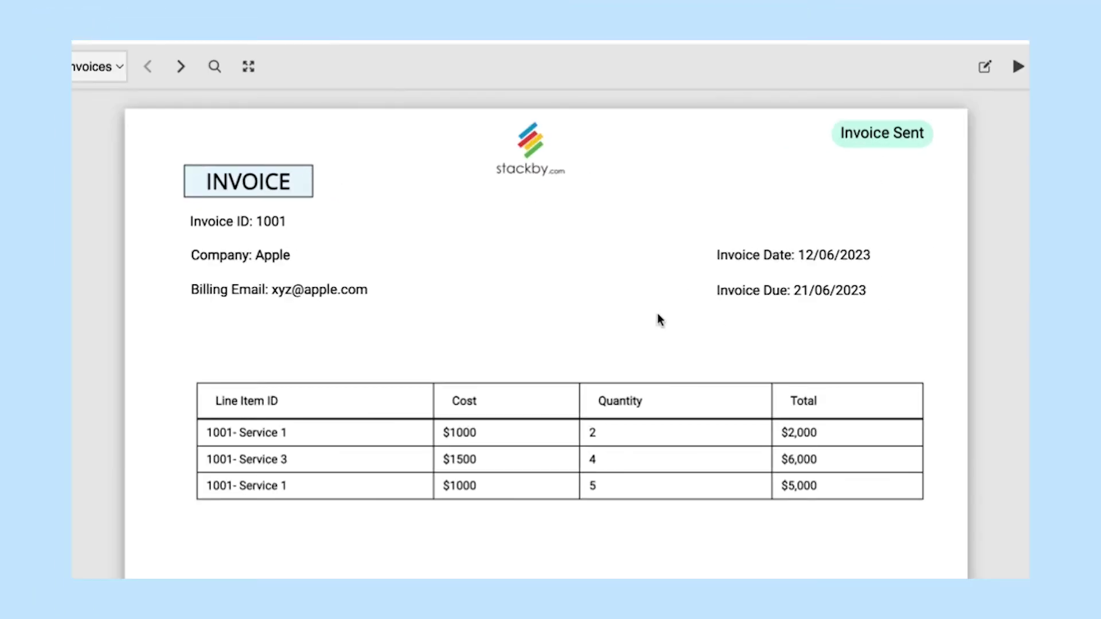
click(985, 69)
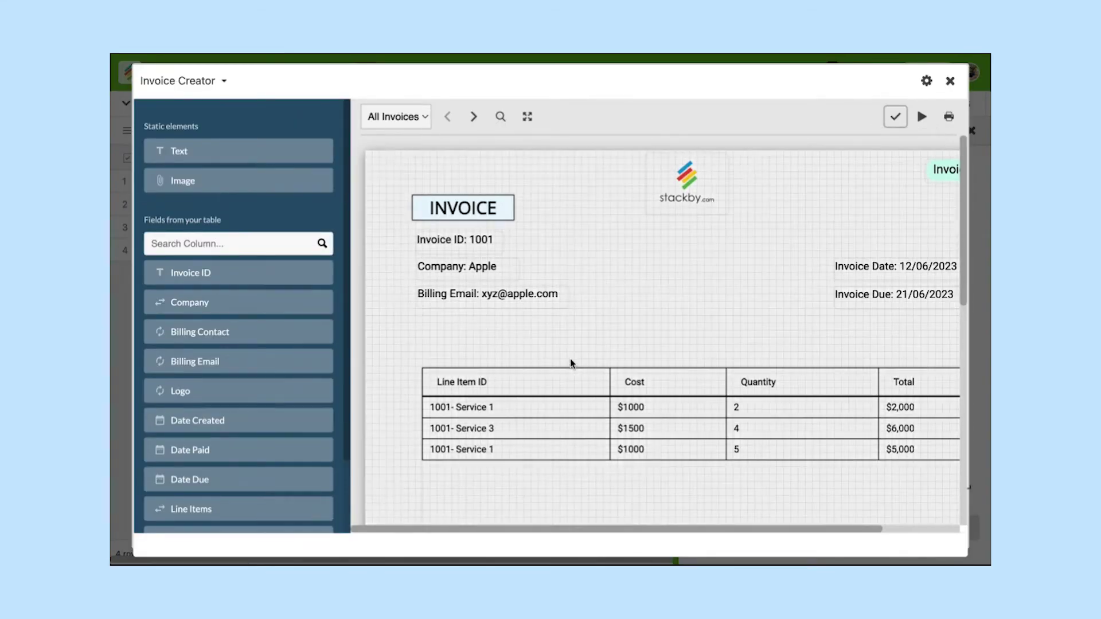
scroll(570, 359, down, 3)
scroll(570, 359, down, 4)
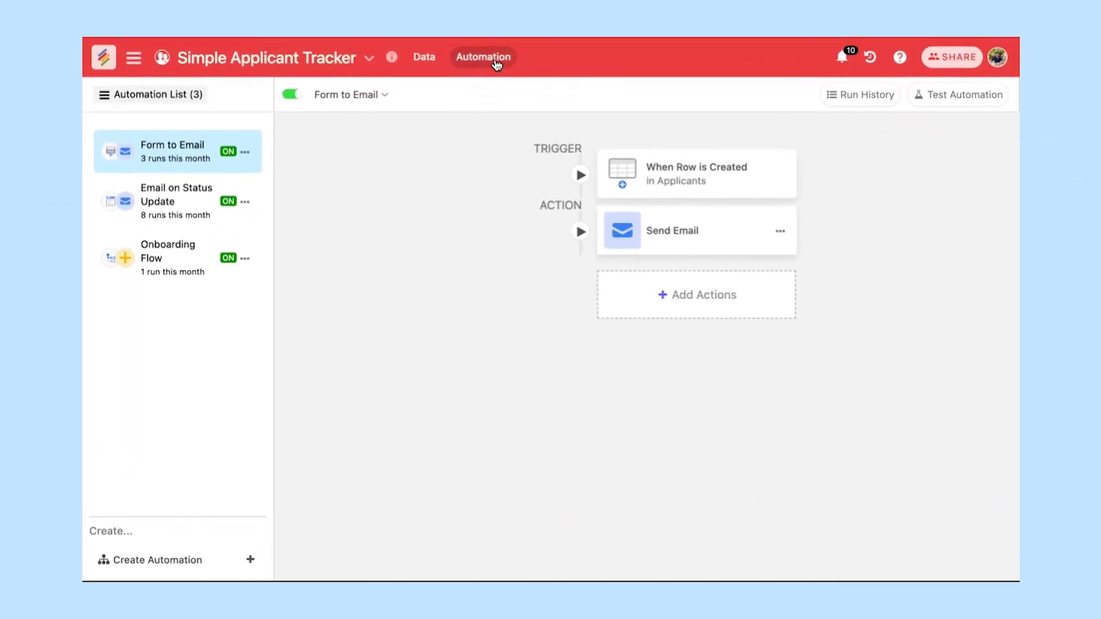
Step: Review the Form to Email trigger and send-email action, then switch to Email on Status Update
click(698, 181)
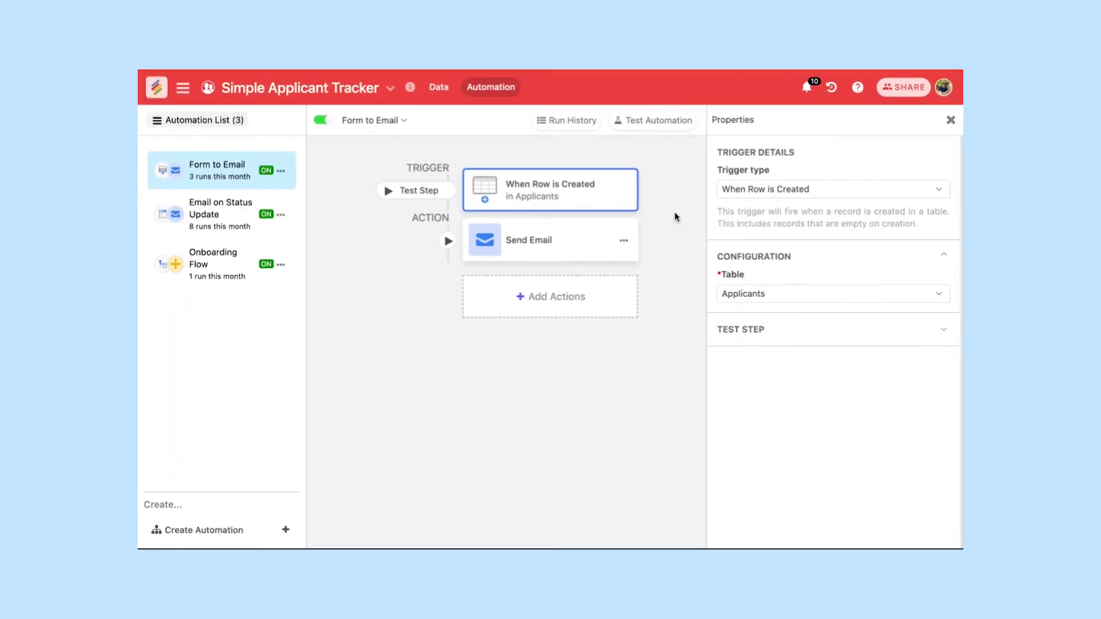
click(576, 242)
scroll(814, 379, down, 3)
scroll(815, 379, down, 1)
scroll(814, 379, up, 1)
scroll(814, 380, up, 3)
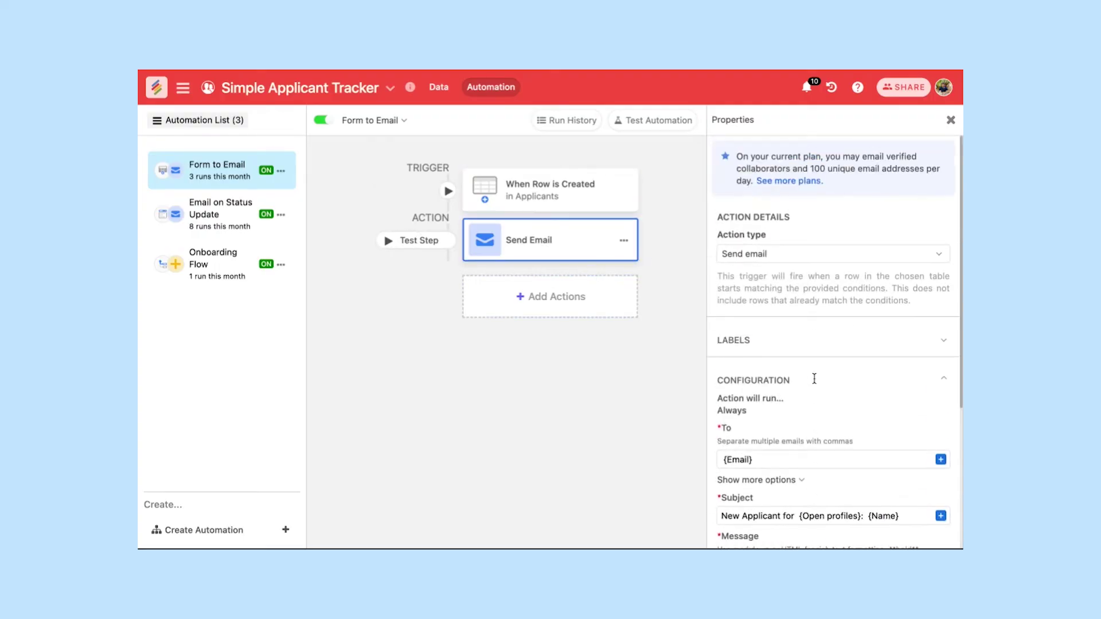
click(233, 222)
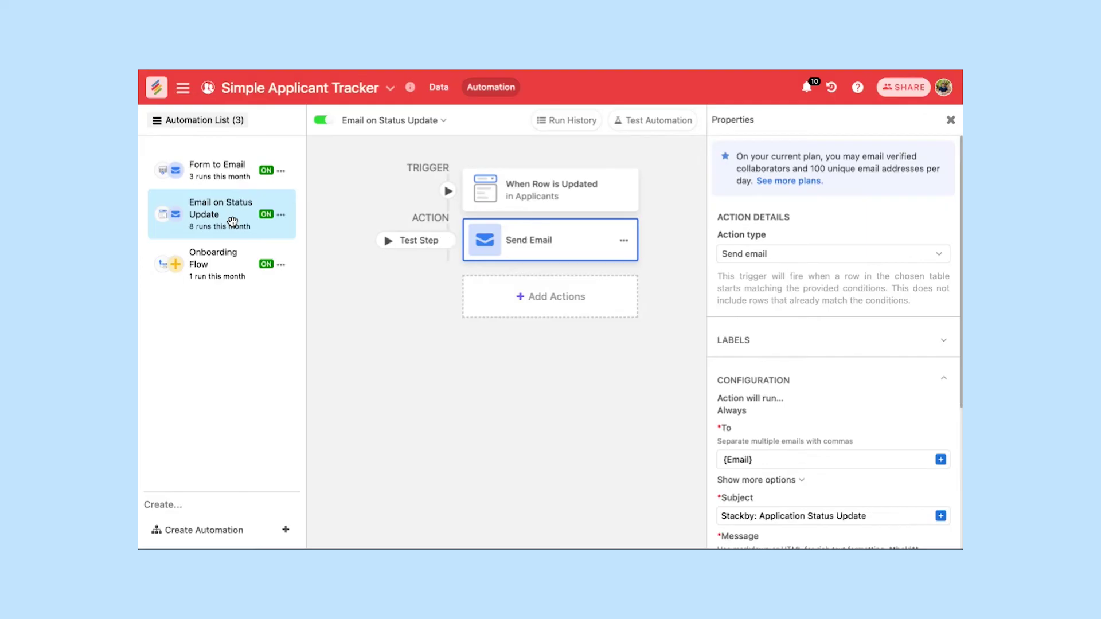
scroll(823, 386, down, 1)
scroll(823, 386, down, 3)
scroll(823, 386, up, 4)
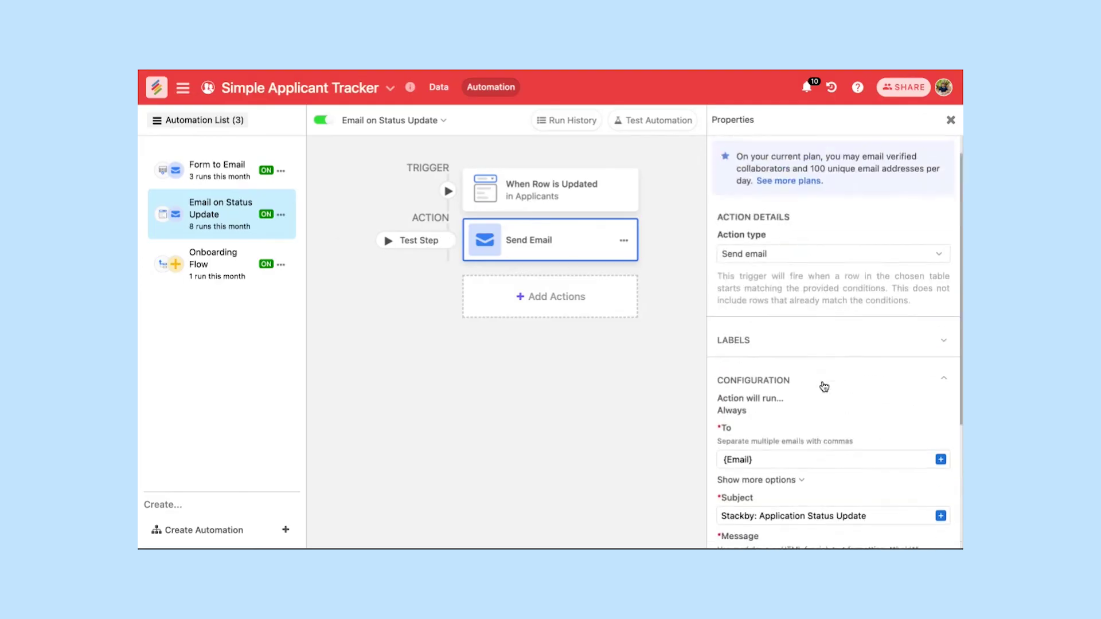